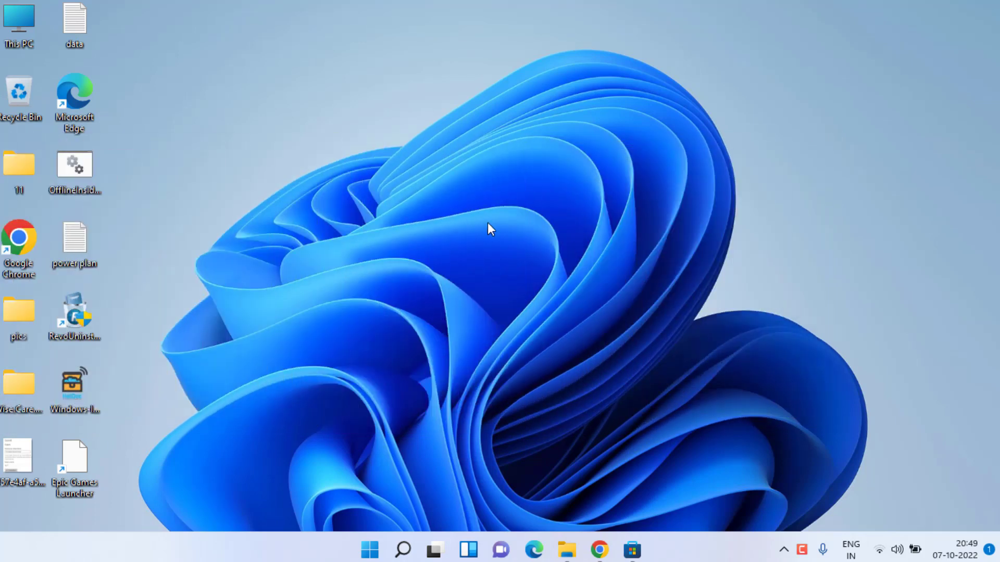
Step: Open Windows Settings on the System page with Win+I
key(super+i)
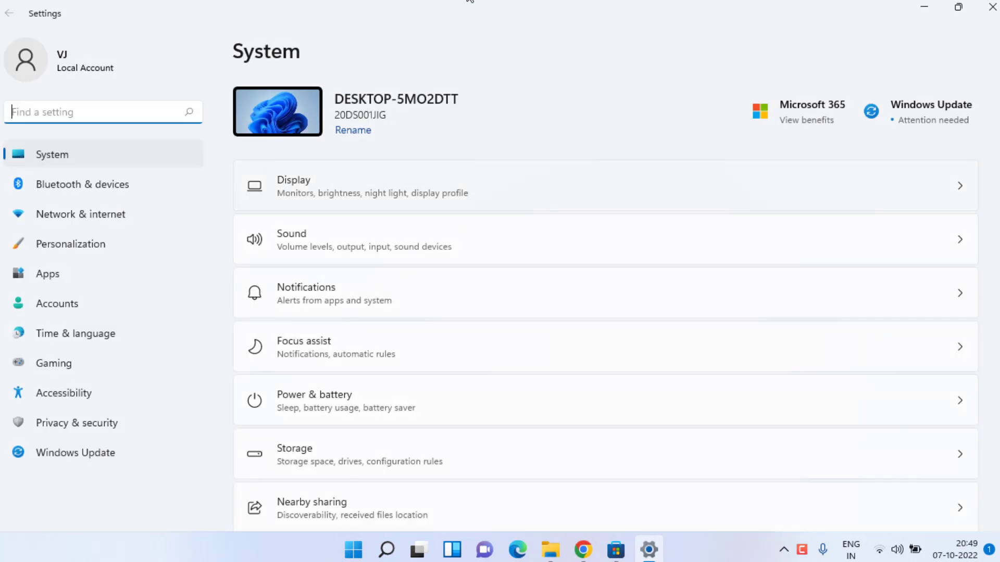
Step: Review the pending updates on the Windows Update page, then close Settings
click(118, 455)
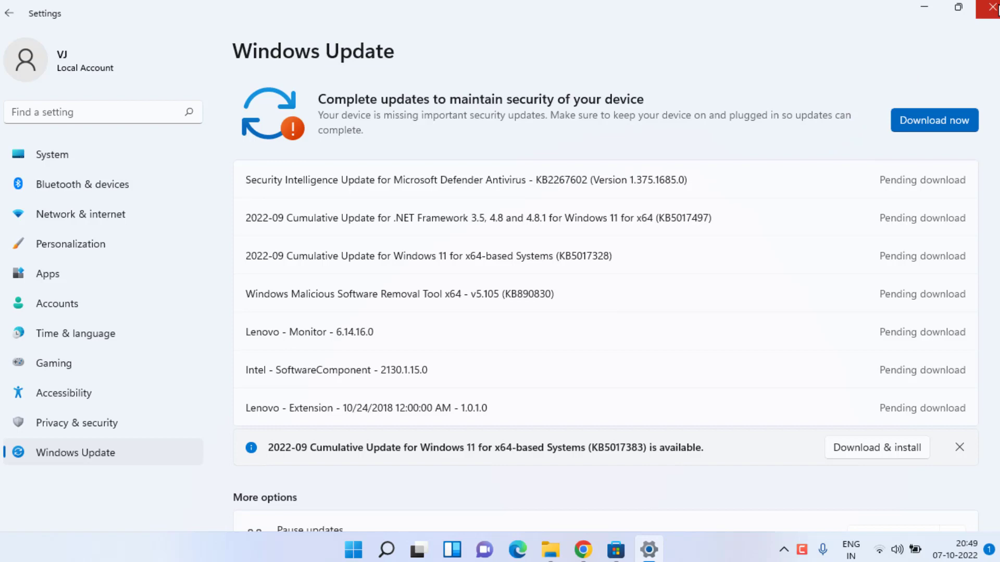
click(992, 8)
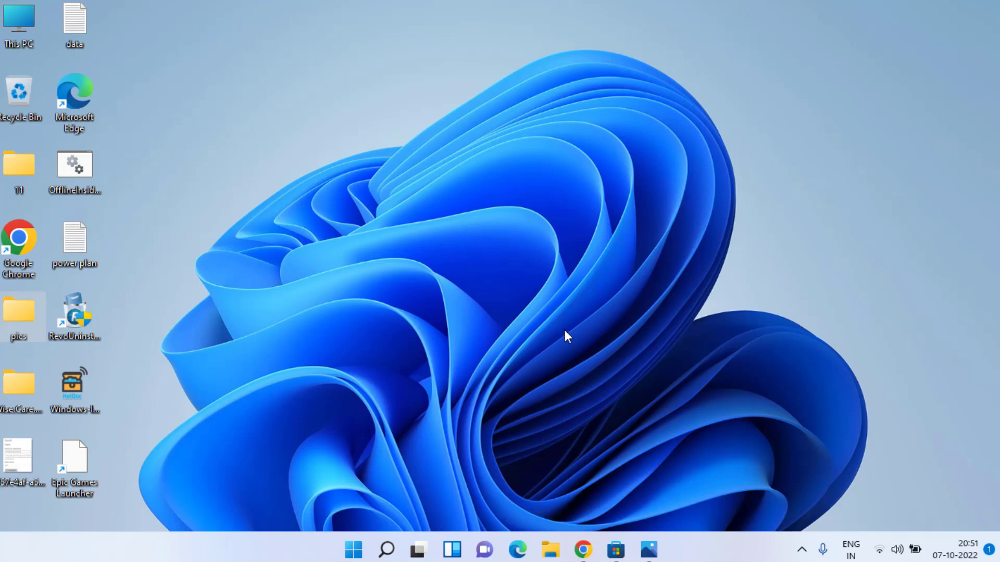
click(619, 468)
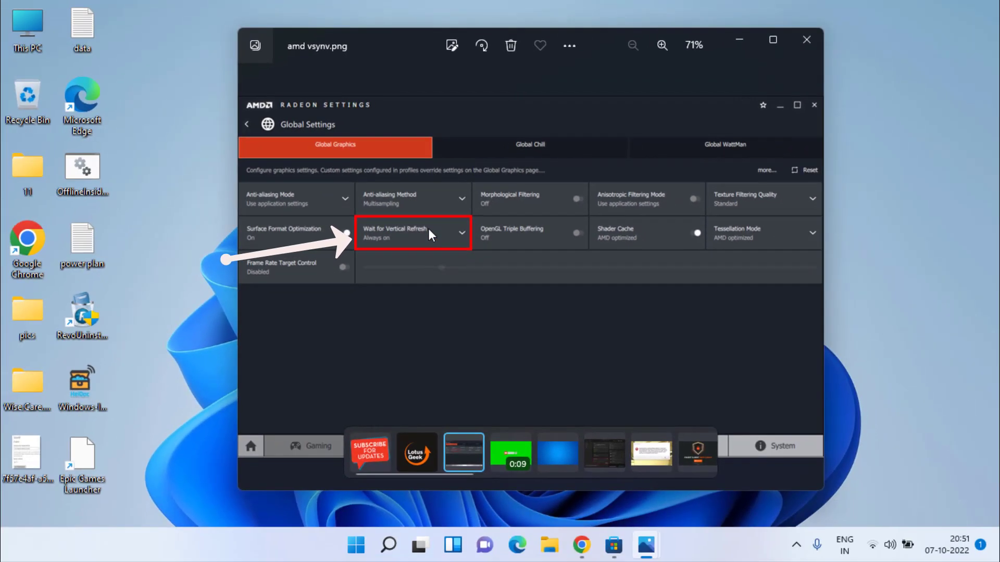
click(808, 40)
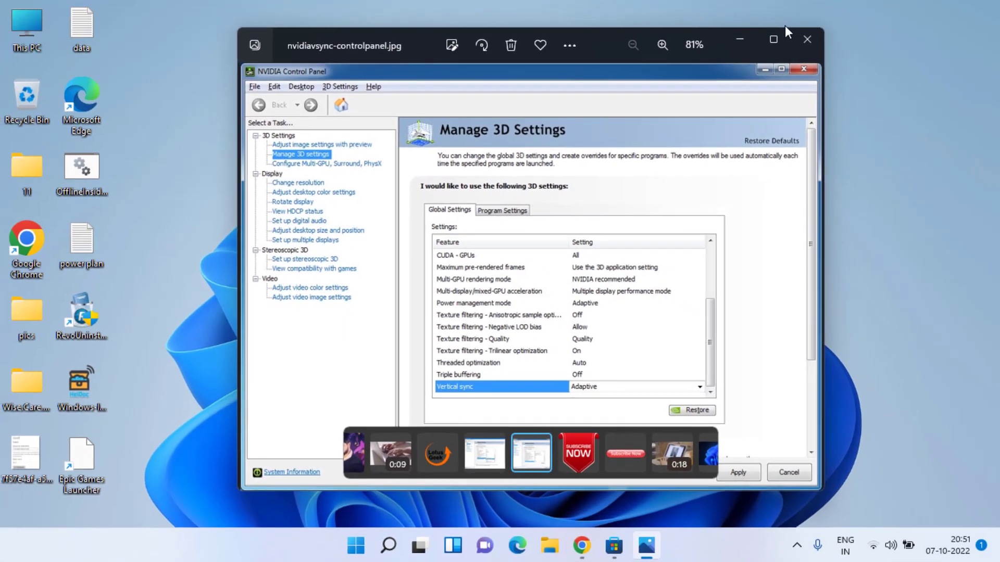
click(801, 42)
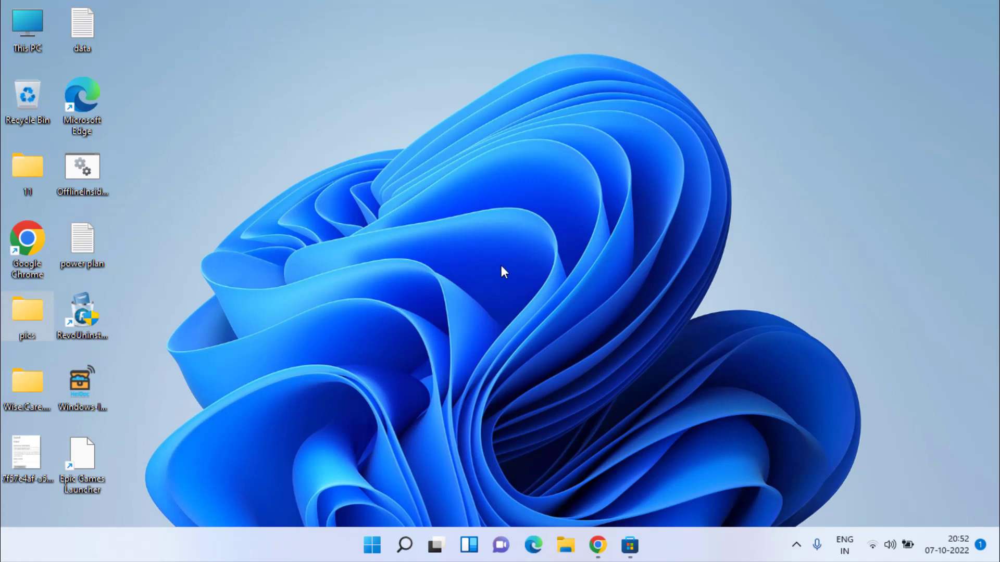
Step: Launch Device Manager and select Intel(R) HD Graphics 5500 under Display adapters
right_click(381, 533)
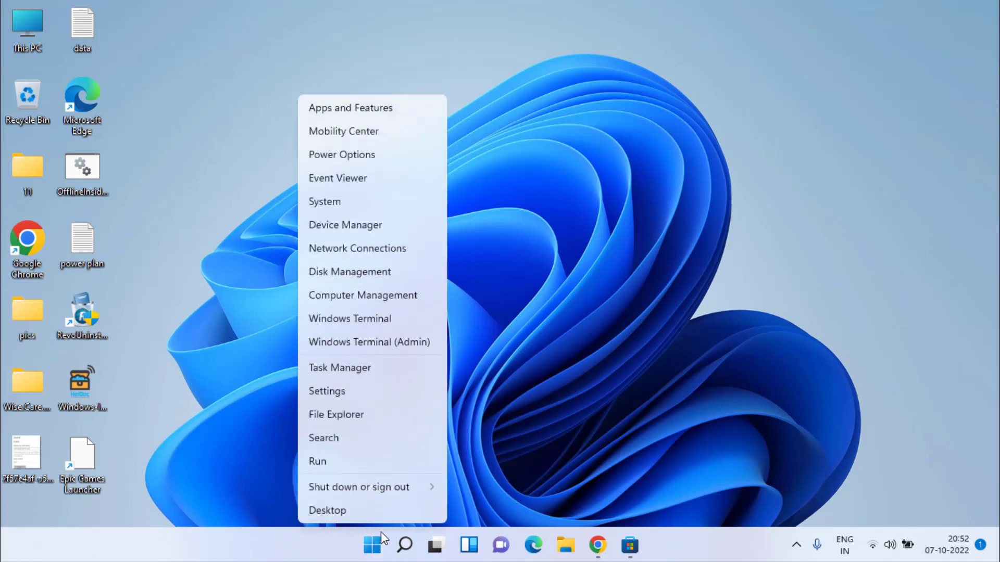
click(360, 232)
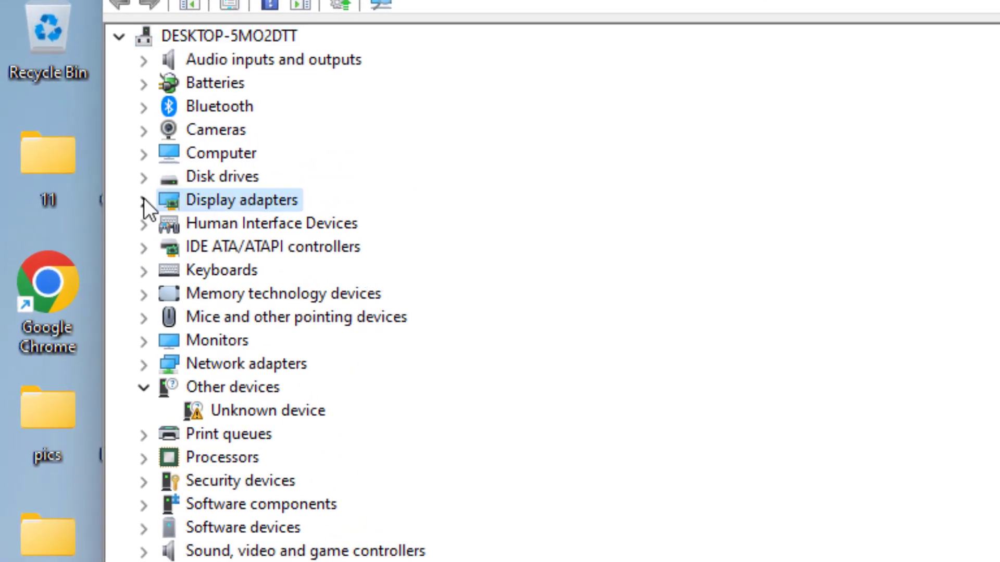
click(142, 199)
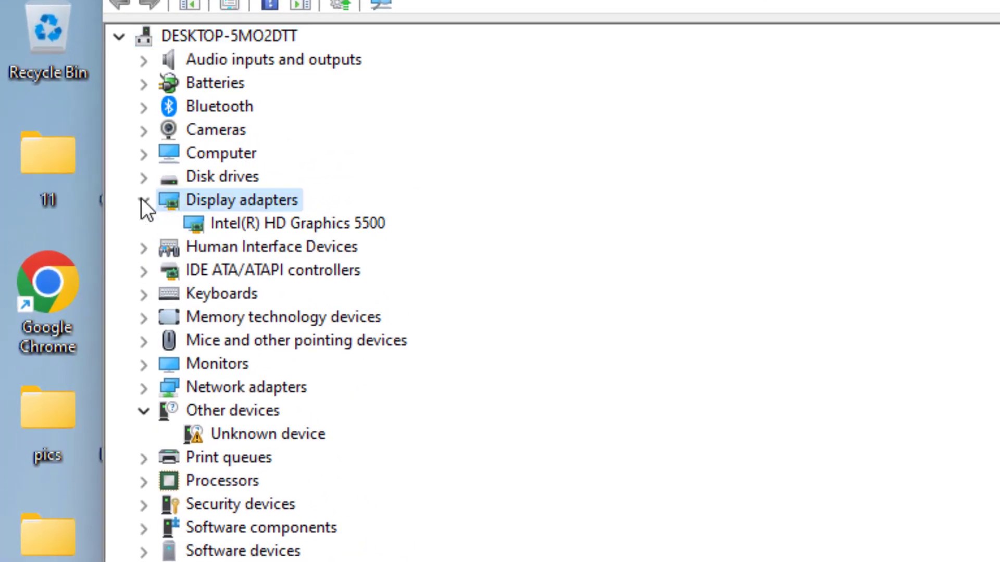
click(235, 224)
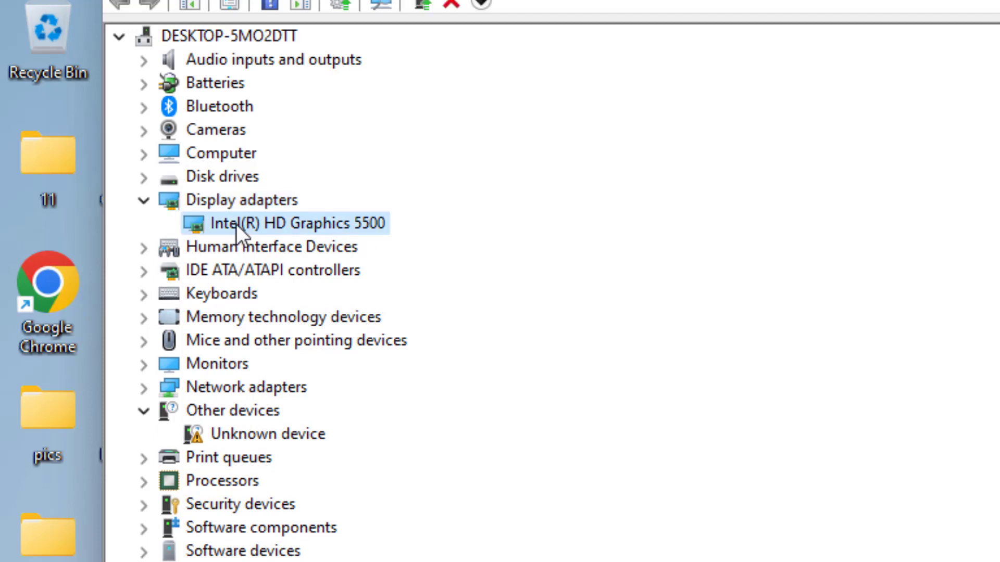
Step: Reinstall the Intel(R) HD Graphics 5500 driver from drivers already on the computer
right_click(338, 222)
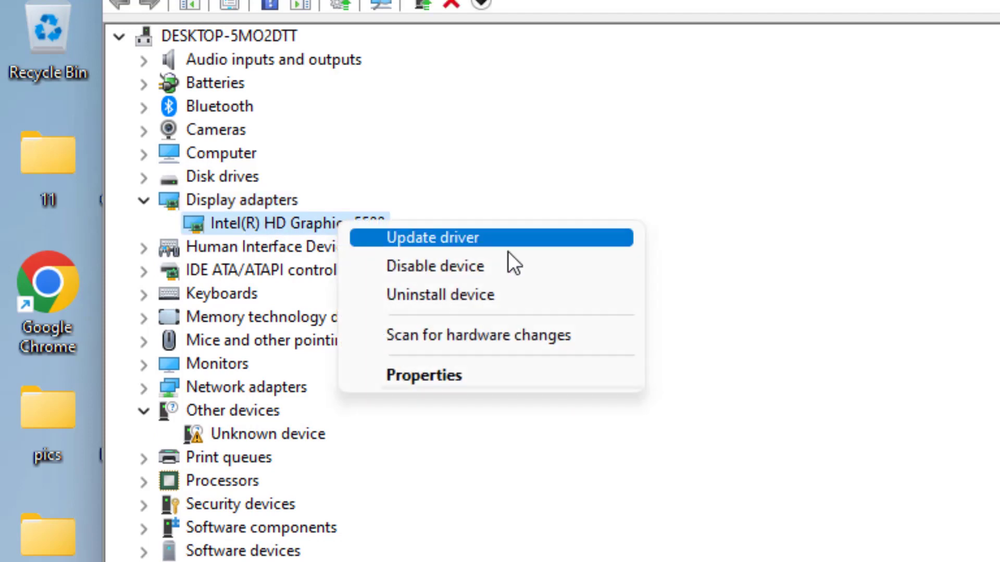
click(489, 241)
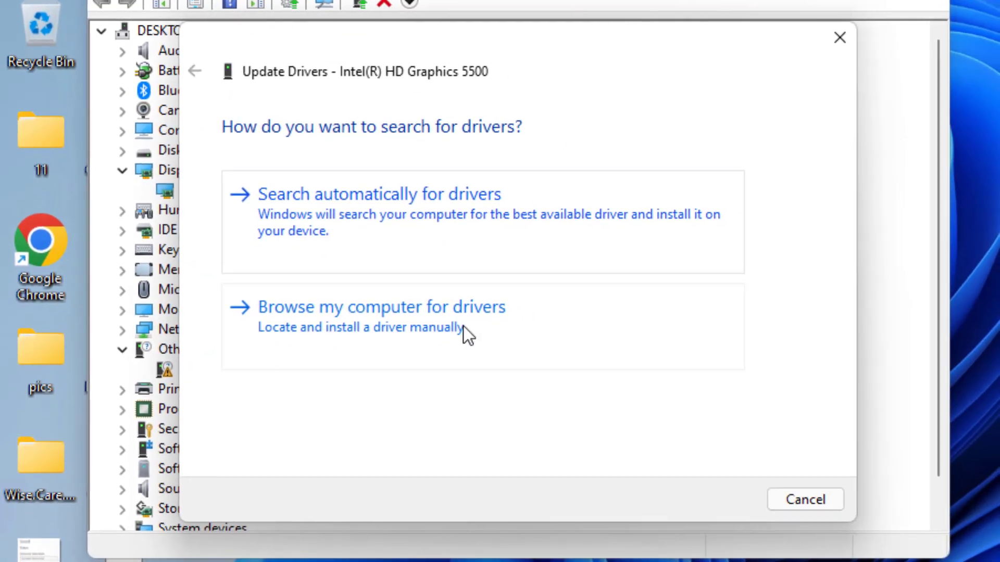
click(402, 329)
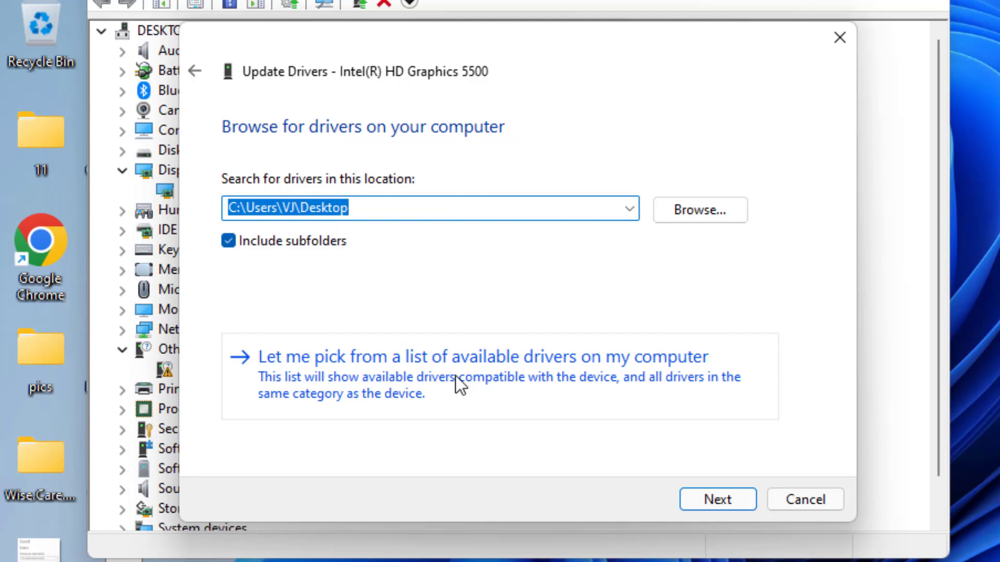
click(588, 369)
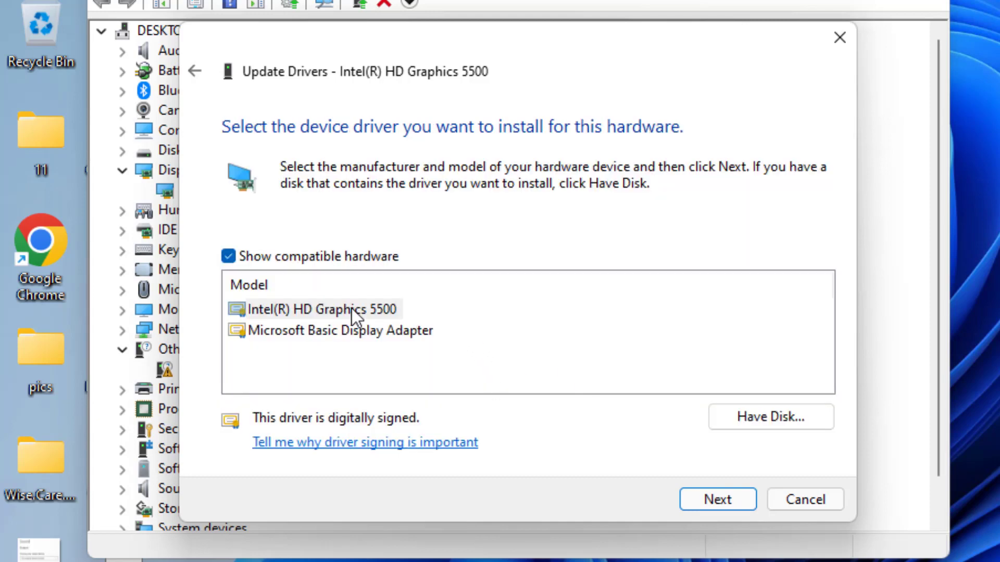
click(351, 310)
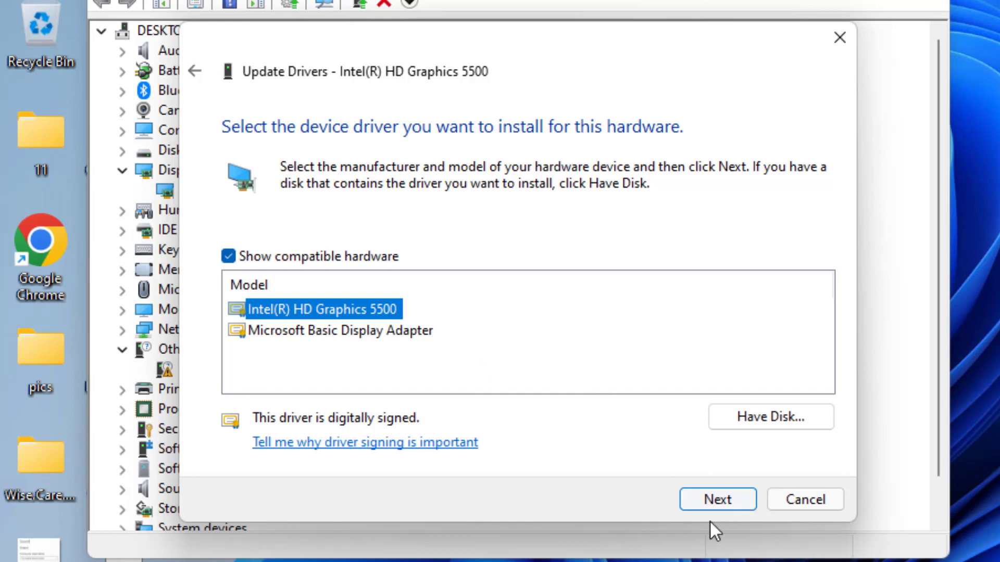
click(724, 501)
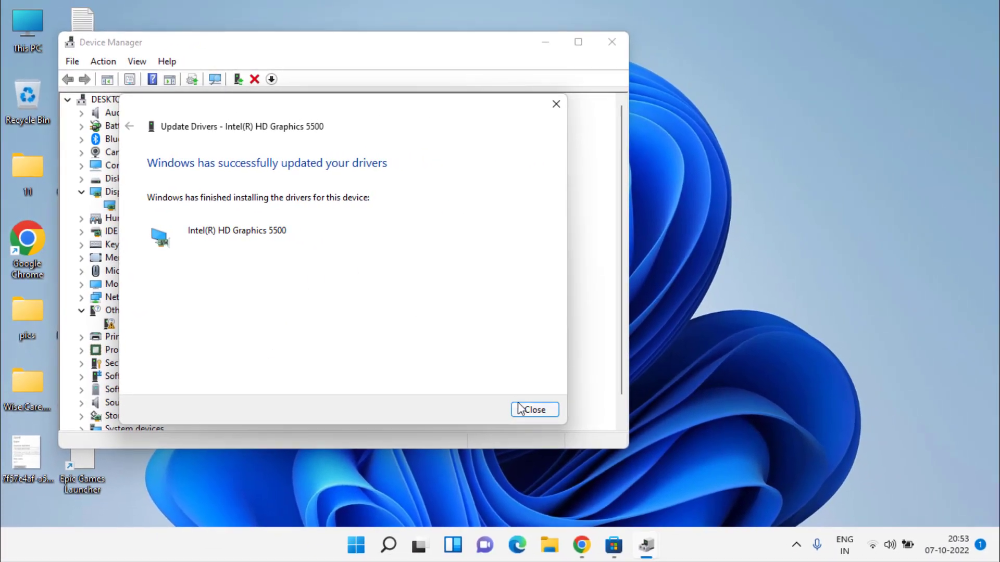
click(520, 409)
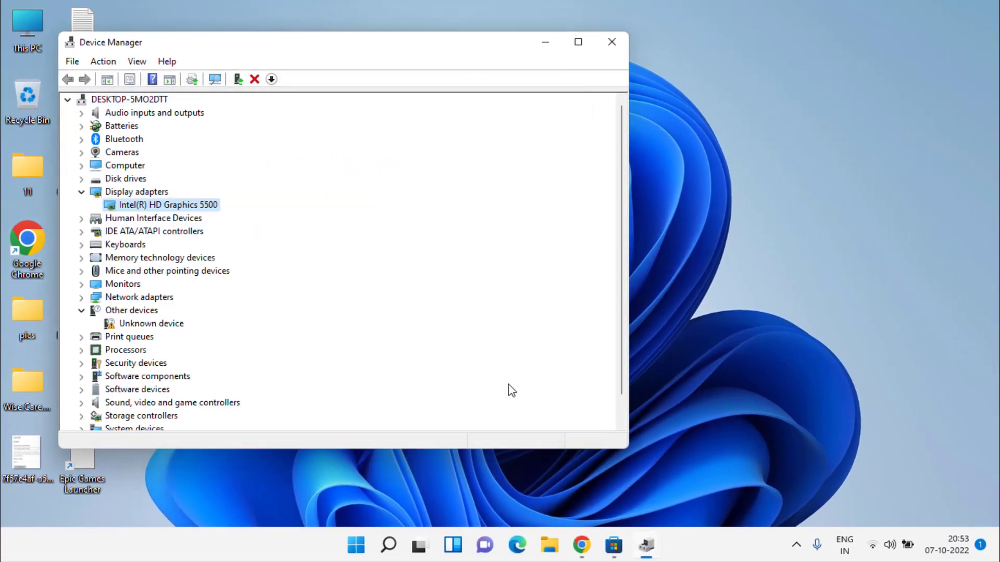
Step: Close Device Manager and search Microsoft Store for 'xbox accessories'
click(612, 40)
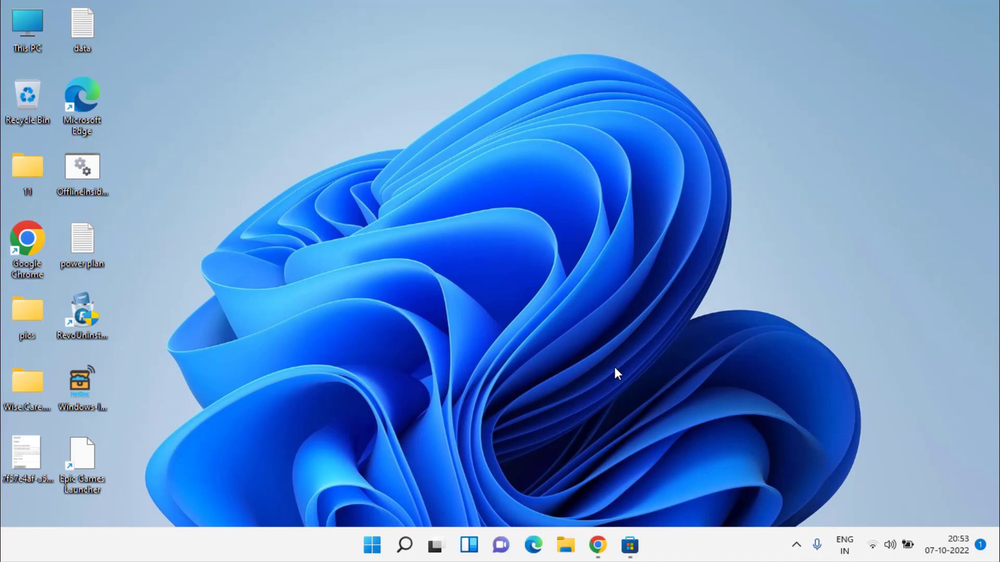
click(630, 545)
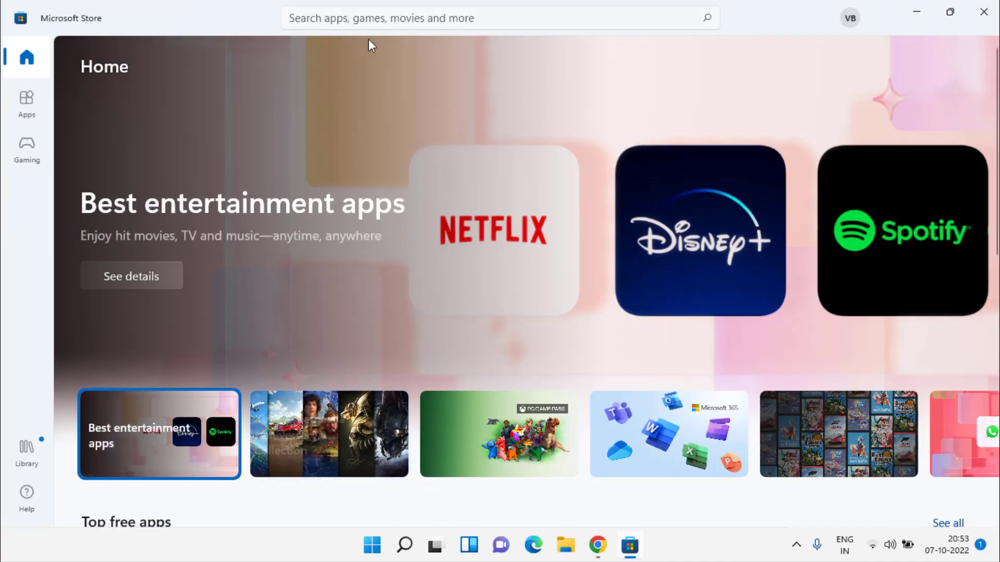
click(441, 18)
text(xbox)
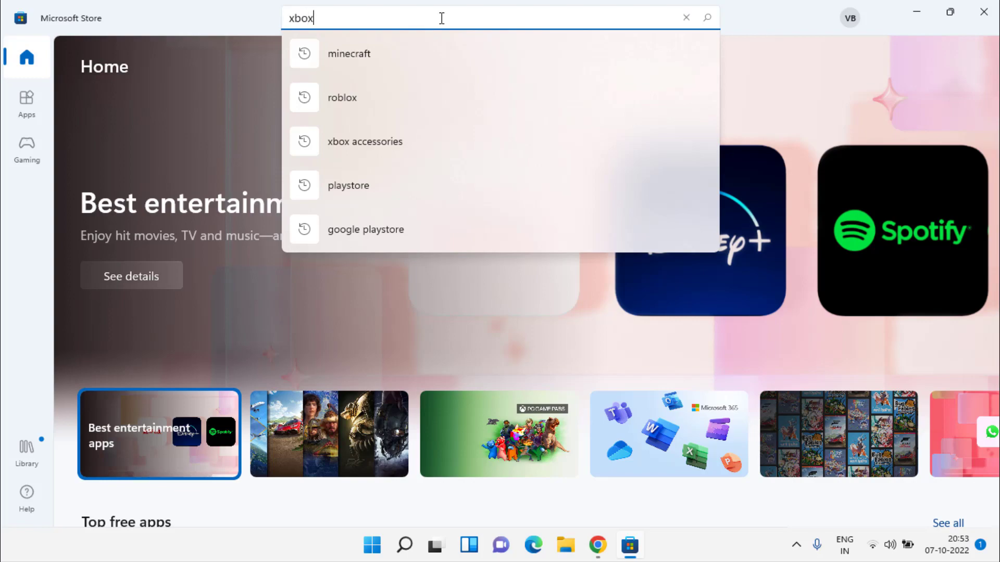
text( accessorie)
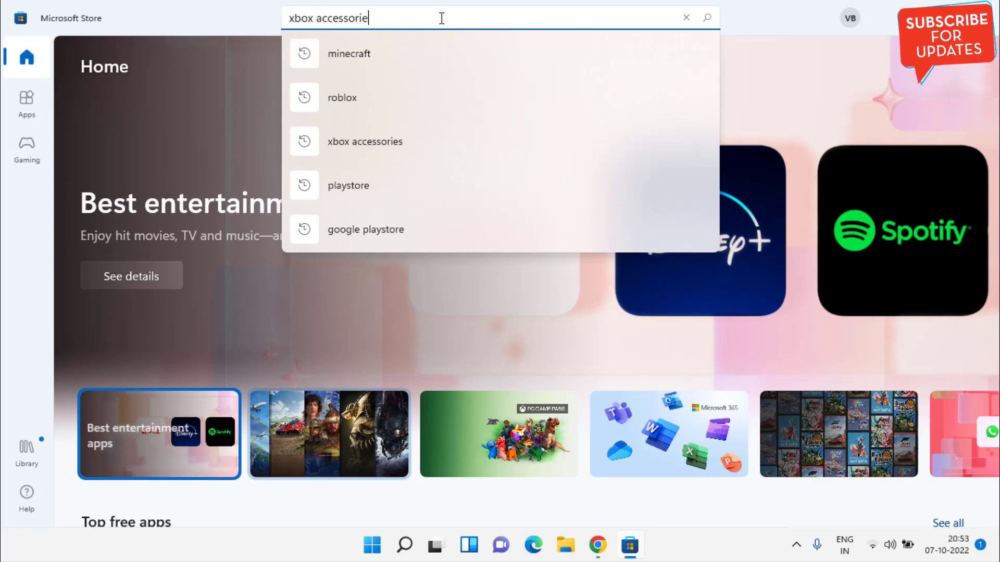
text(s)
click(398, 52)
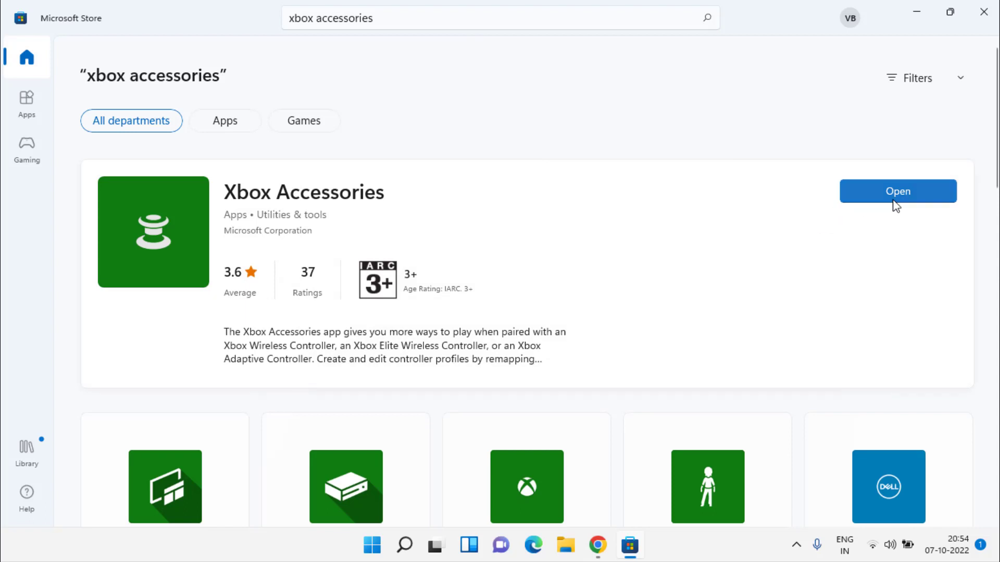
Step: View the Xbox One Wireless Controller in Xbox Accessories, then close the app and Store
click(896, 202)
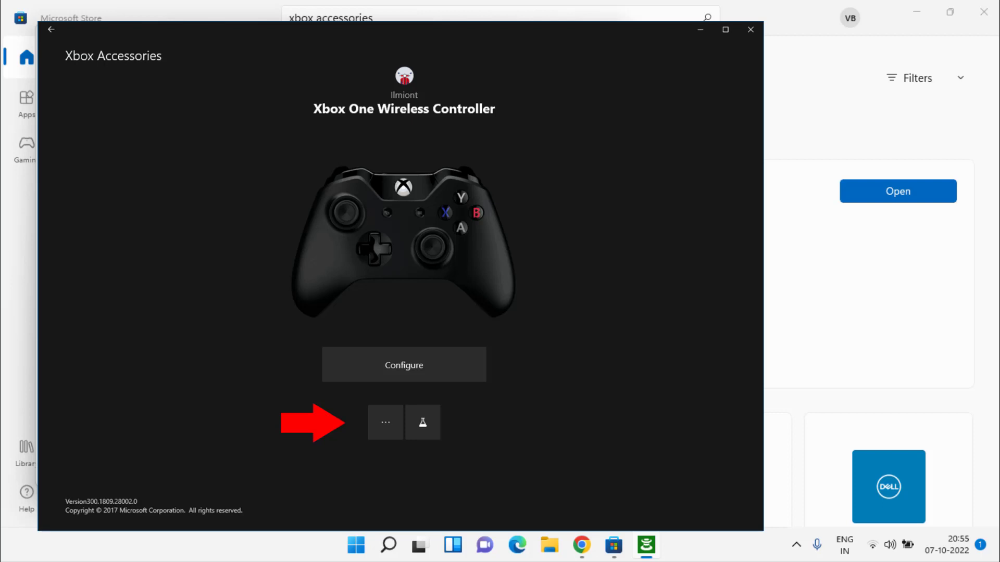
click(749, 29)
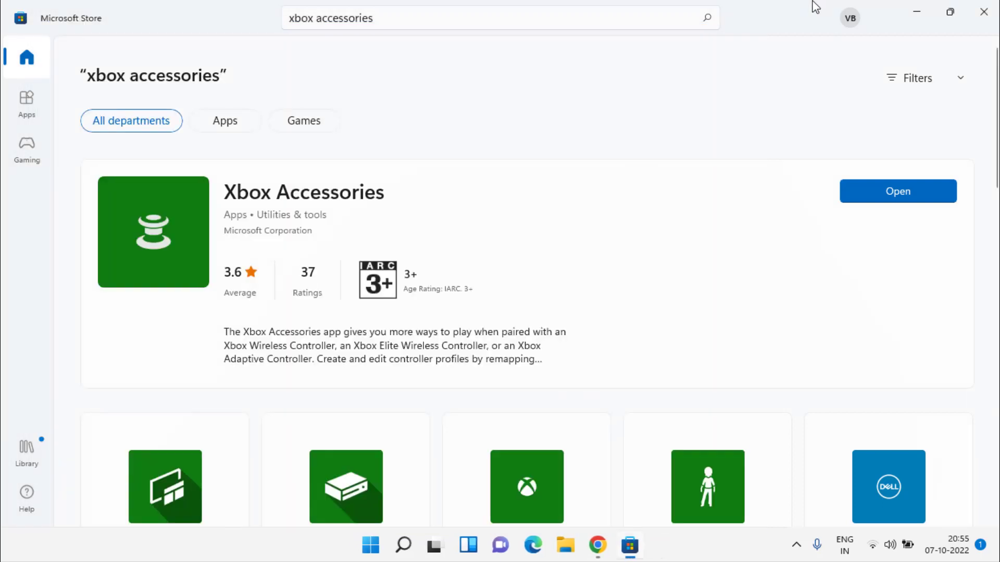
click(985, 11)
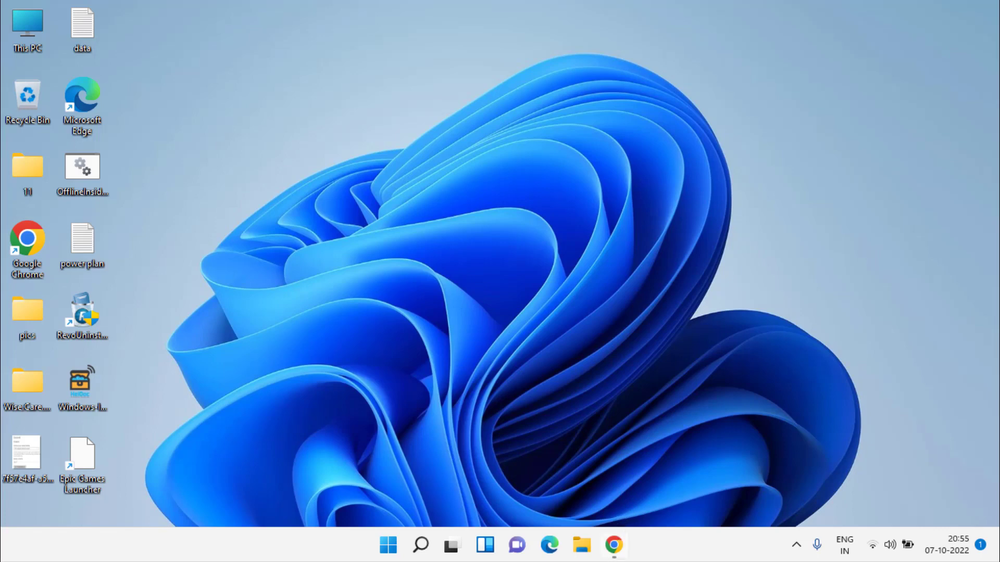
Step: Save the DirectX web installer dxwebsetup from Chrome to the Desktop
click(614, 544)
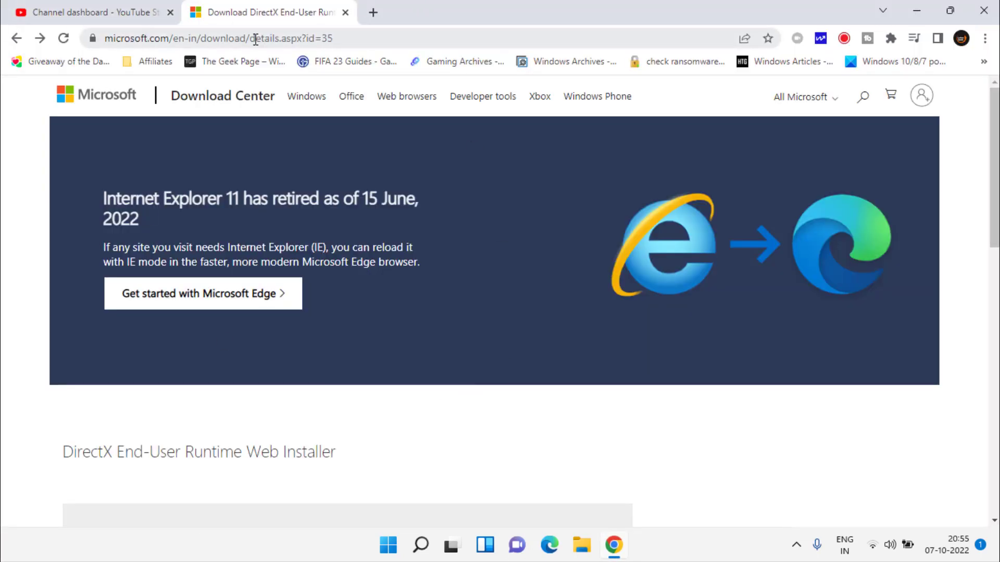
scroll(274, 317, down, 5)
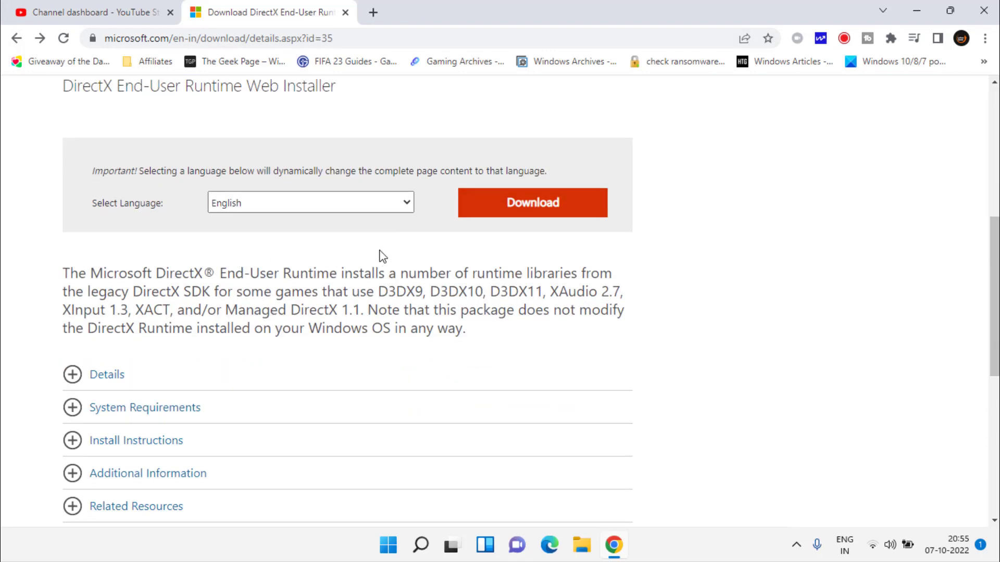
scroll(382, 256, up, 1)
click(511, 276)
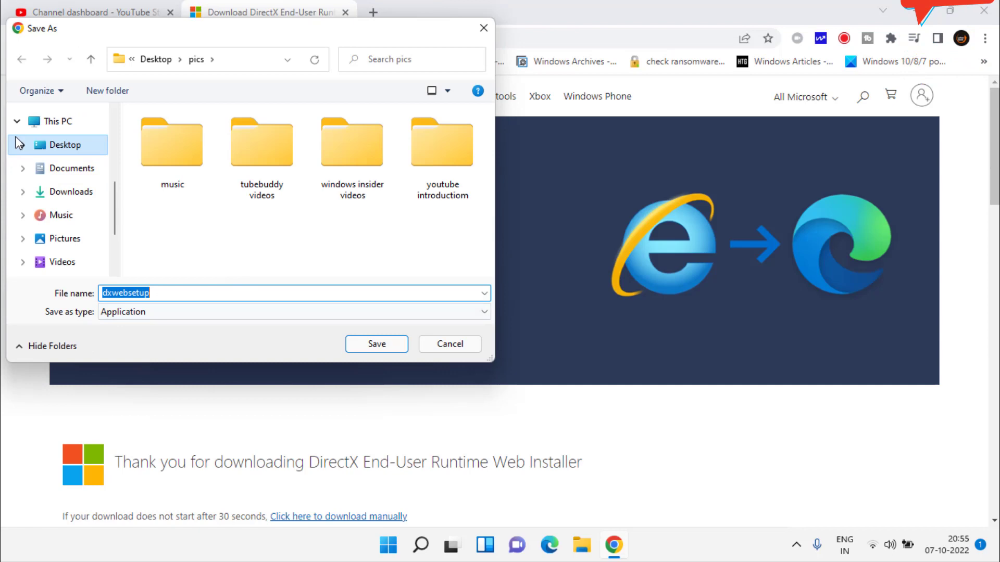
click(55, 147)
click(376, 343)
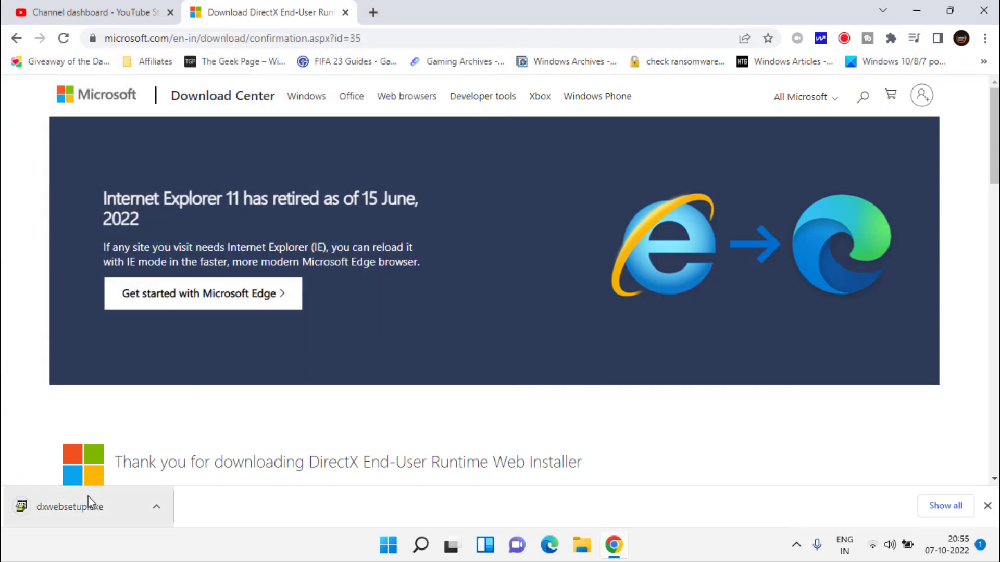
Step: Run dxwebsetup, accept the license, skip the Bing Bar offer, and minimise Chrome
click(93, 509)
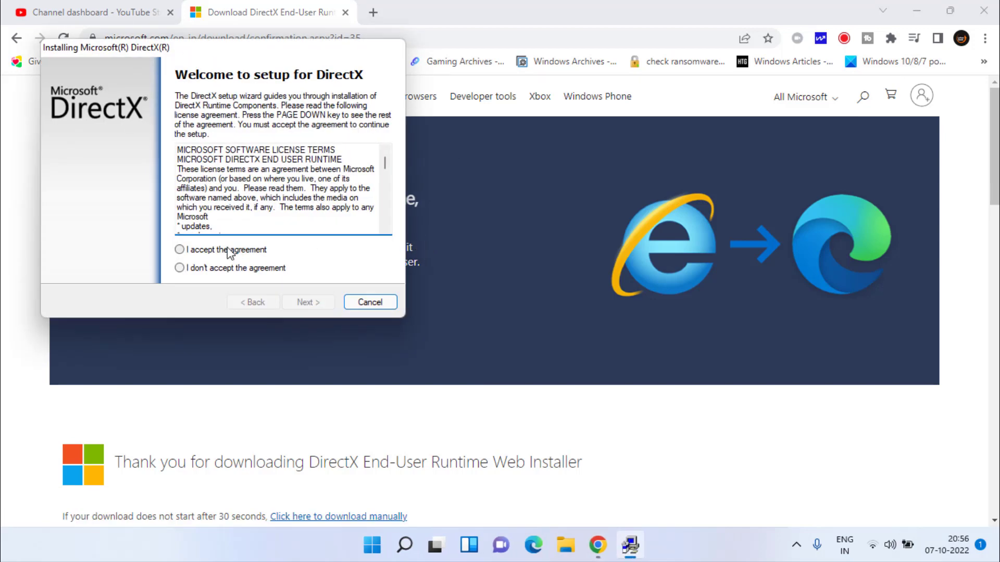
click(227, 251)
click(313, 301)
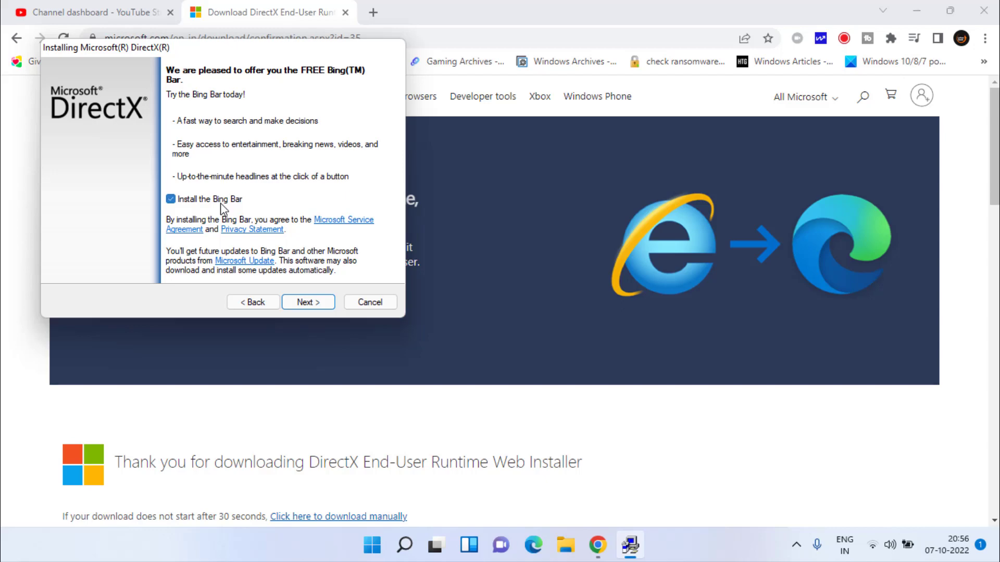
click(311, 304)
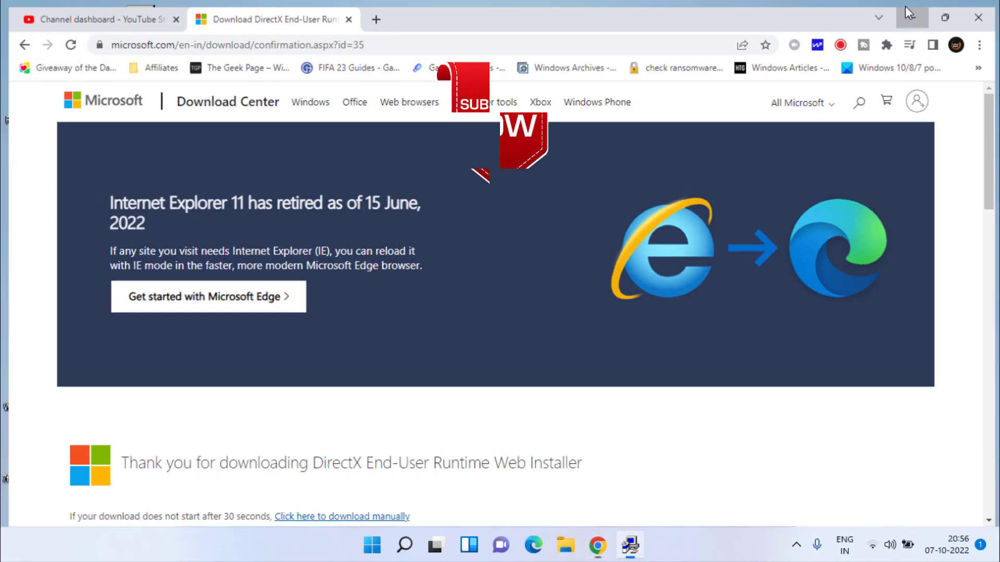
click(916, 11)
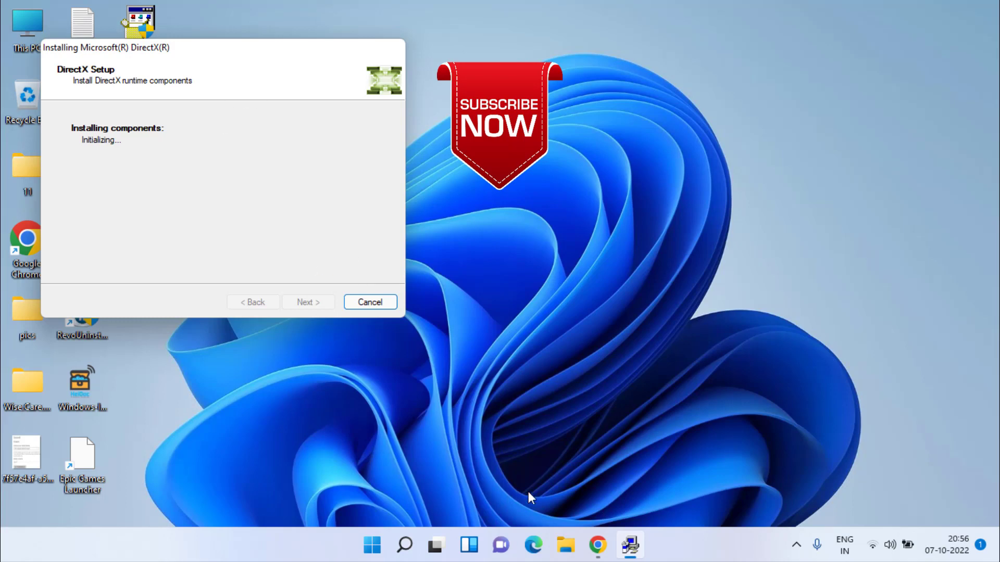